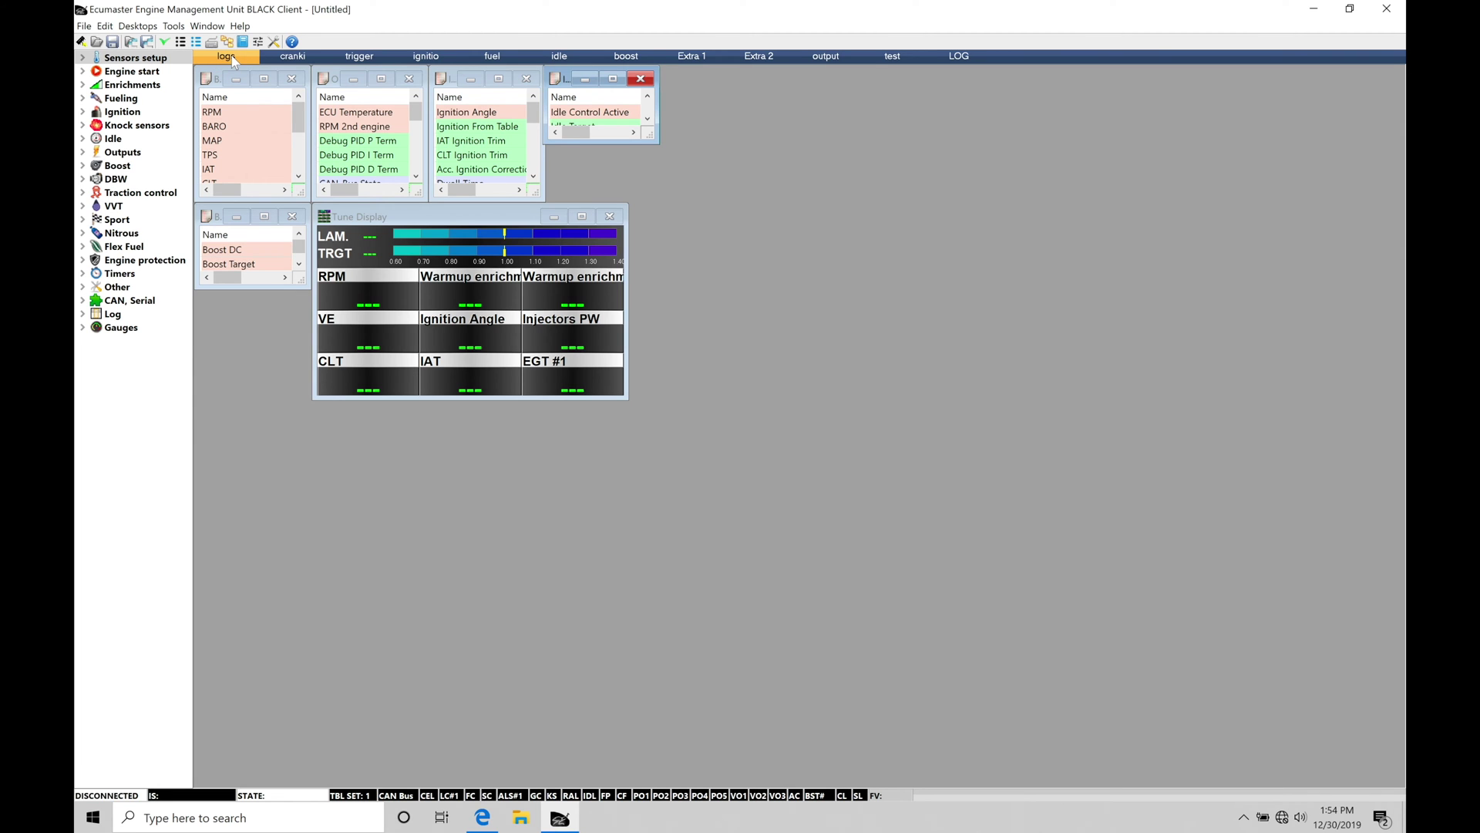
Step through the cranki and trigger desktops to the ignitio desktop.
{"action": "left_click", "coordinate": [281, 60]}
{"action": "left_click", "coordinate": [359, 57]}
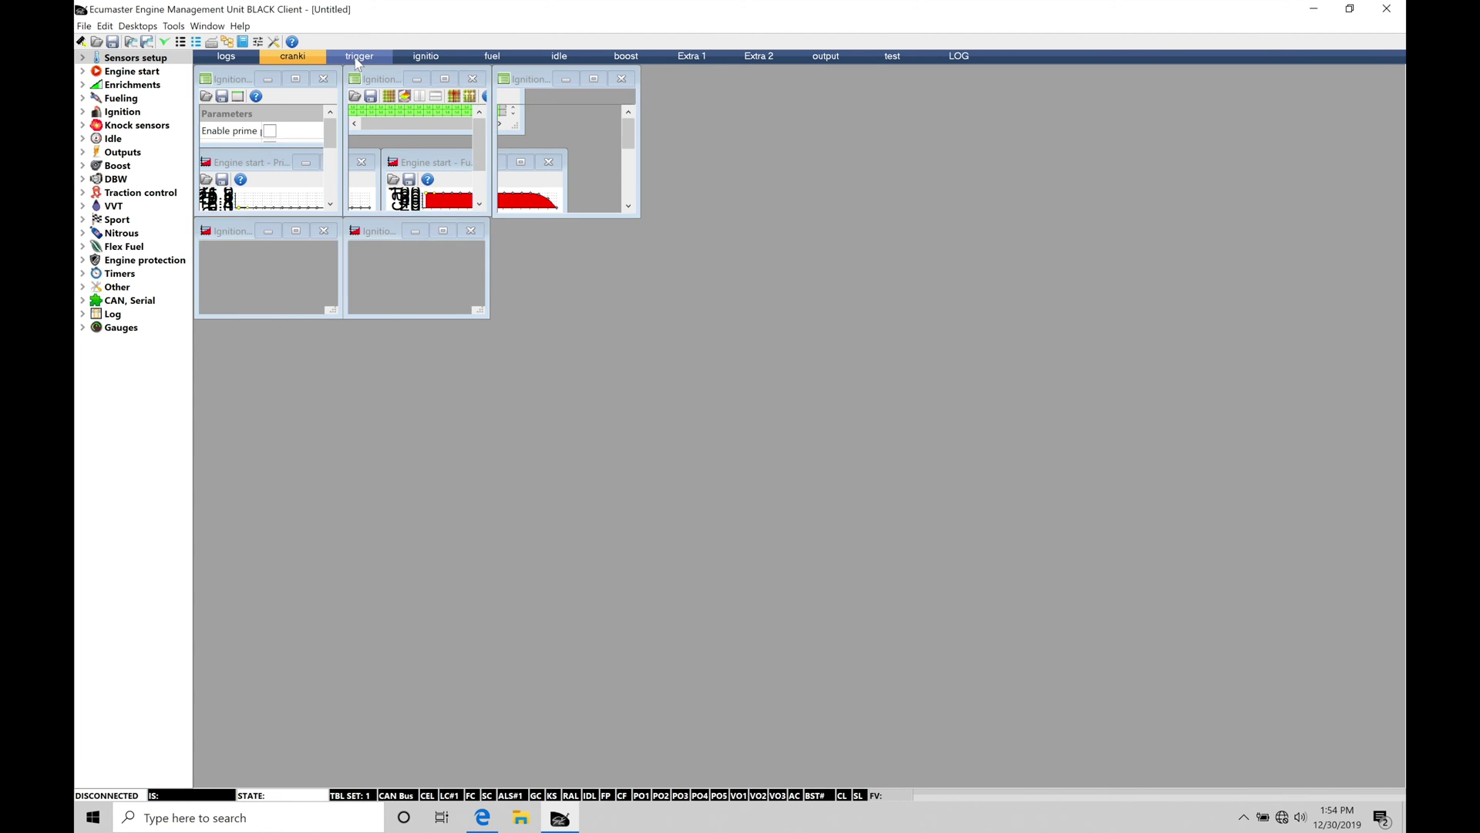
{"action": "left_click", "coordinate": [426, 56]}
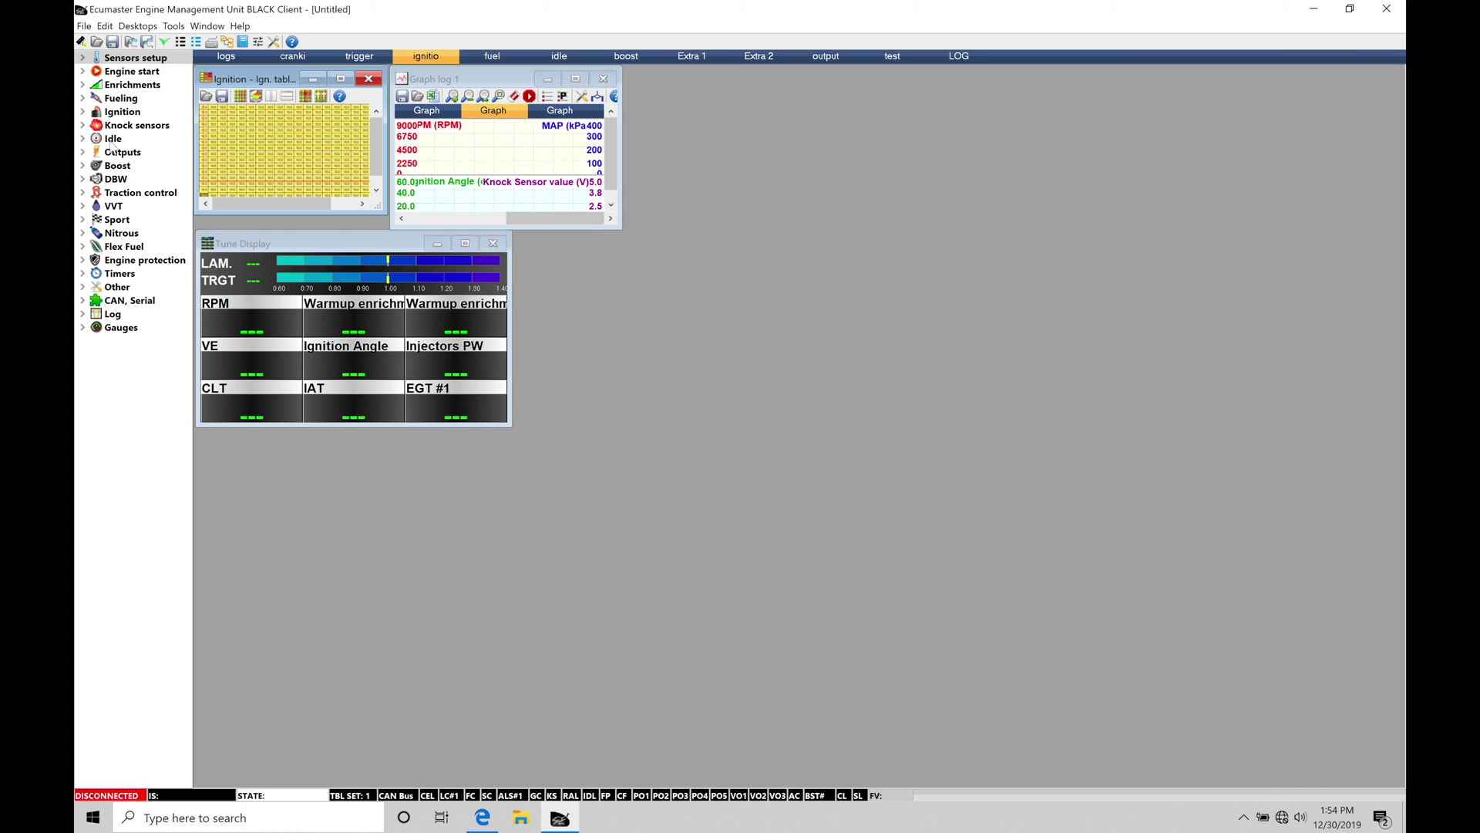
Expand Ignition > Corrections and briefly view the Analog in corr. tbl.
{"action": "left_click", "coordinate": [82, 112]}
{"action": "left_click", "coordinate": [96, 153]}
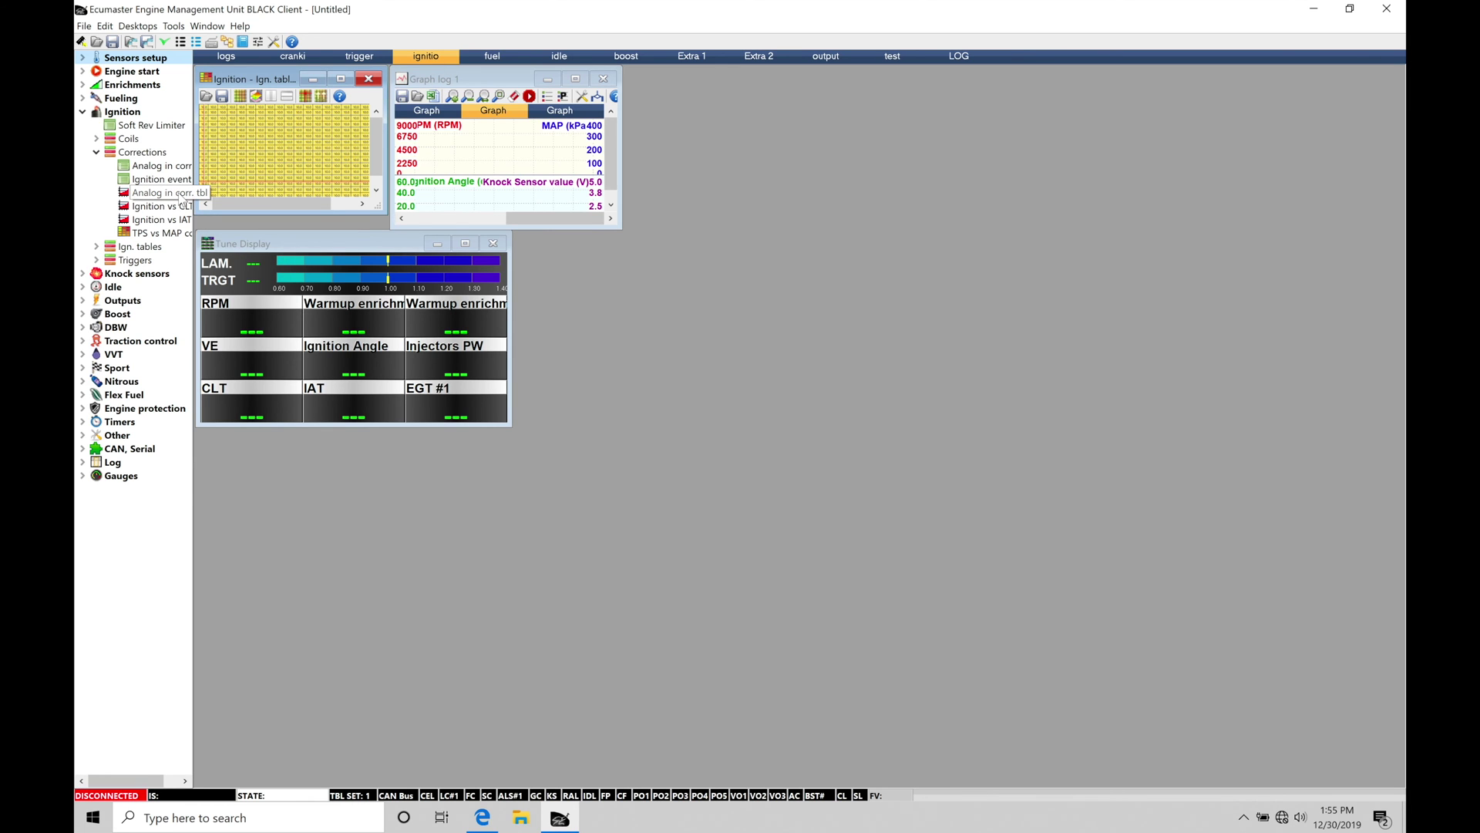
{"action": "double_click", "coordinate": [176, 195]}
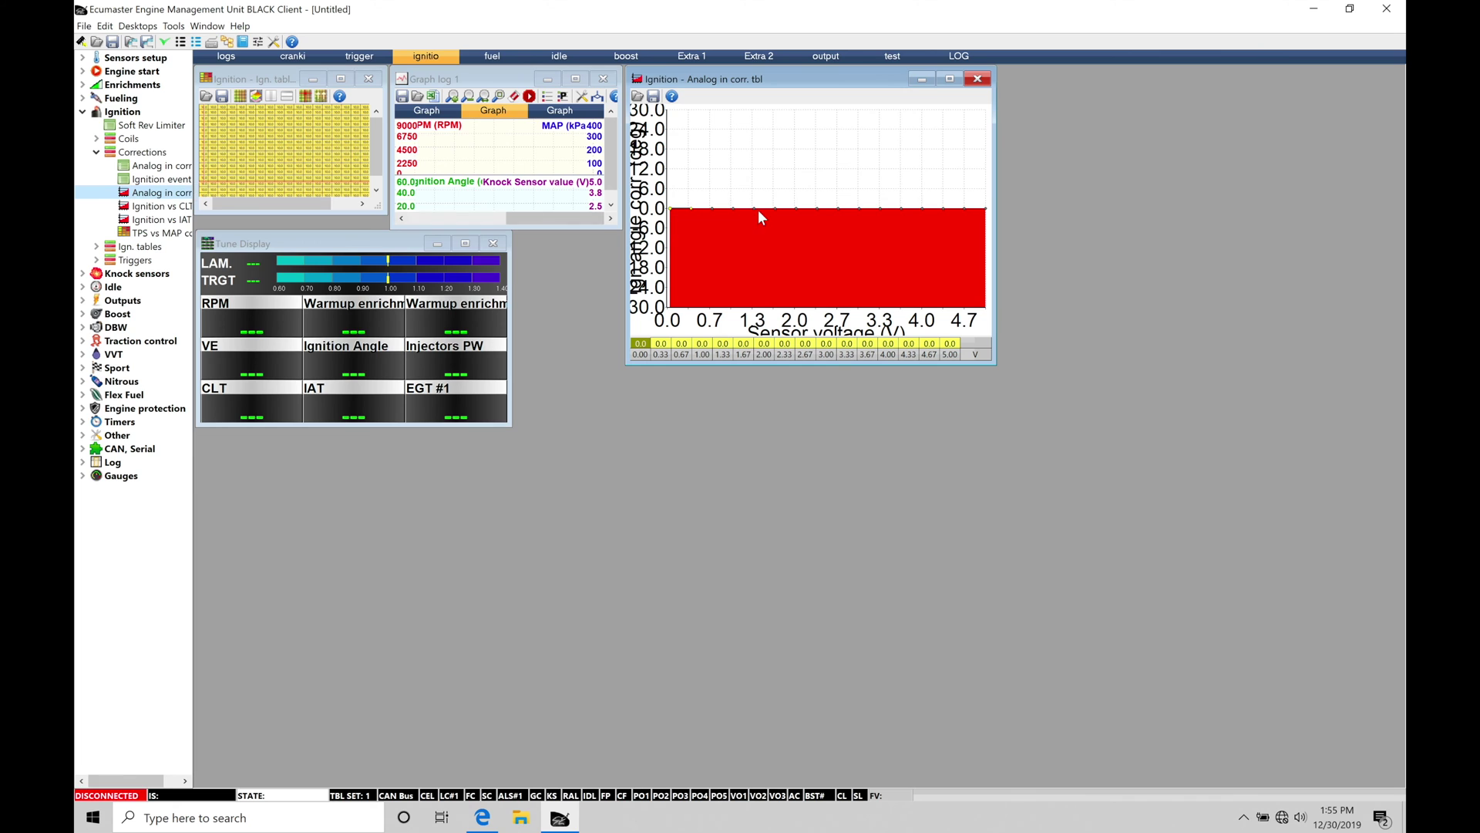
{"action": "left_click", "coordinate": [985, 78]}
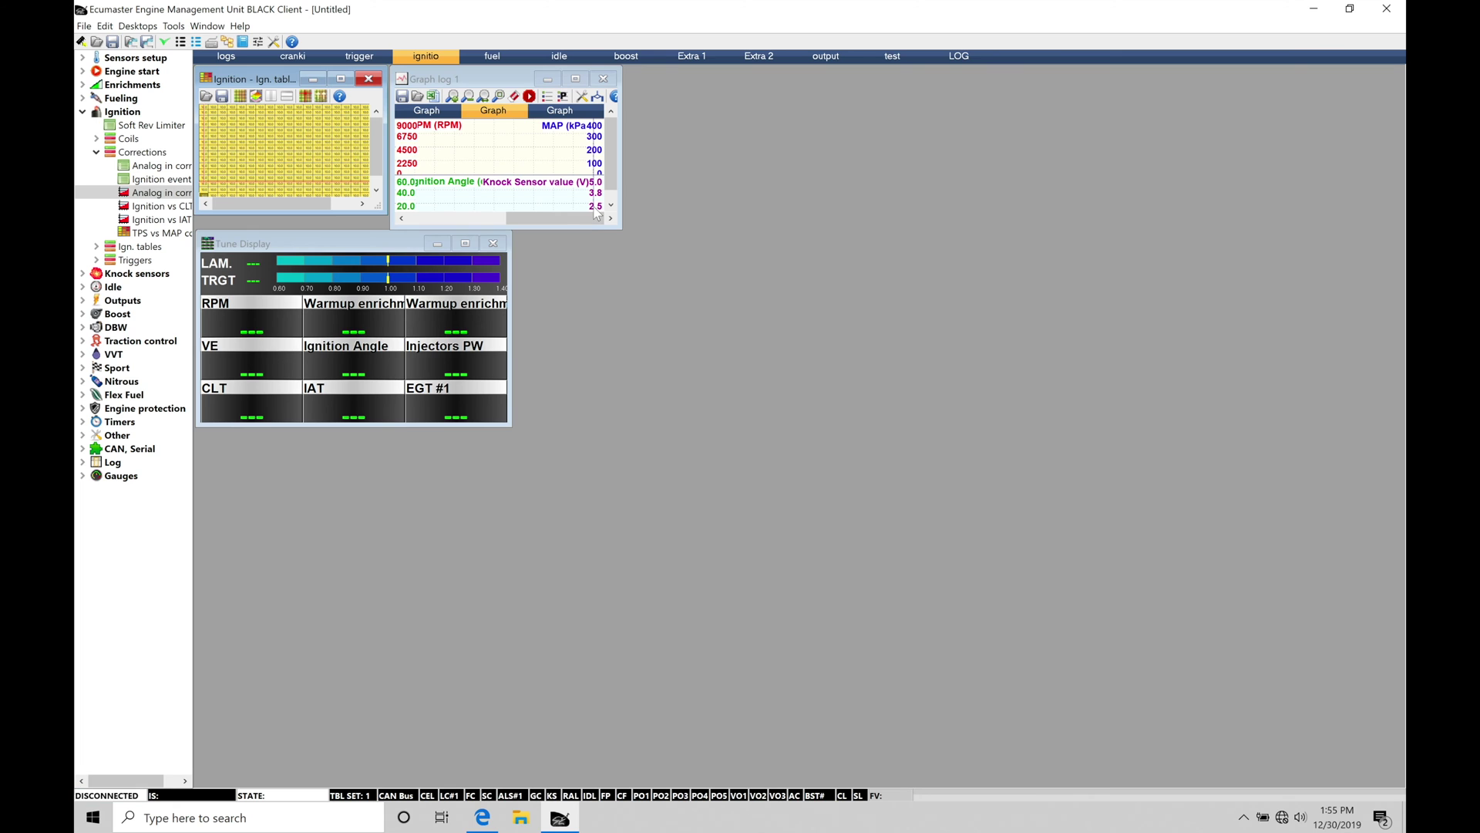
Move across the fuel and following desktops to the boost desktop.
{"action": "left_click", "coordinate": [493, 56]}
{"action": "left_click", "coordinate": [561, 58]}
{"action": "left_click", "coordinate": [618, 58]}
Check the empty Extra 1 and cranki desktops, collapse Ignition, and return to logs.
{"action": "left_click", "coordinate": [666, 61]}
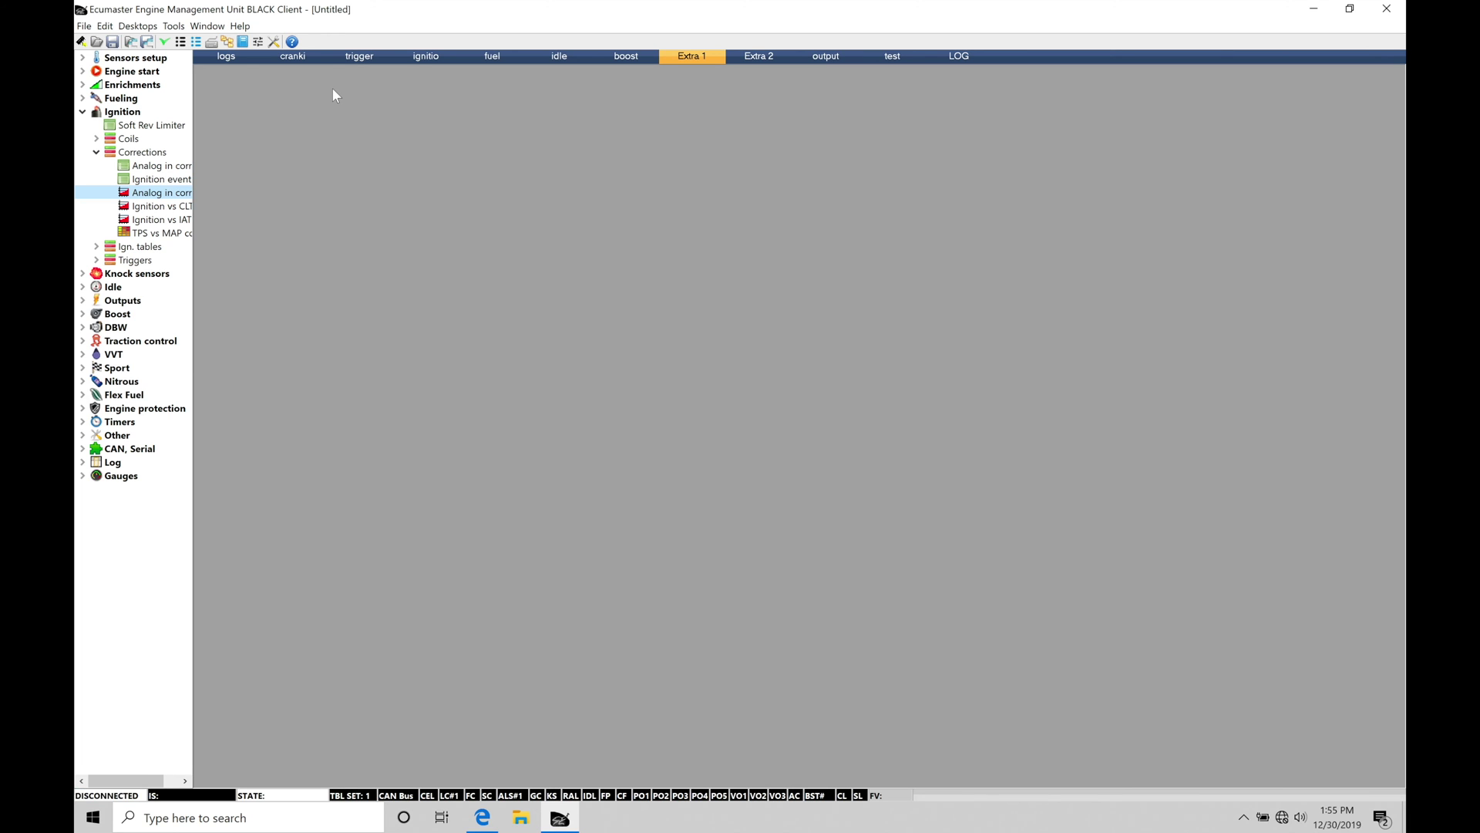
{"action": "left_click", "coordinate": [83, 112]}
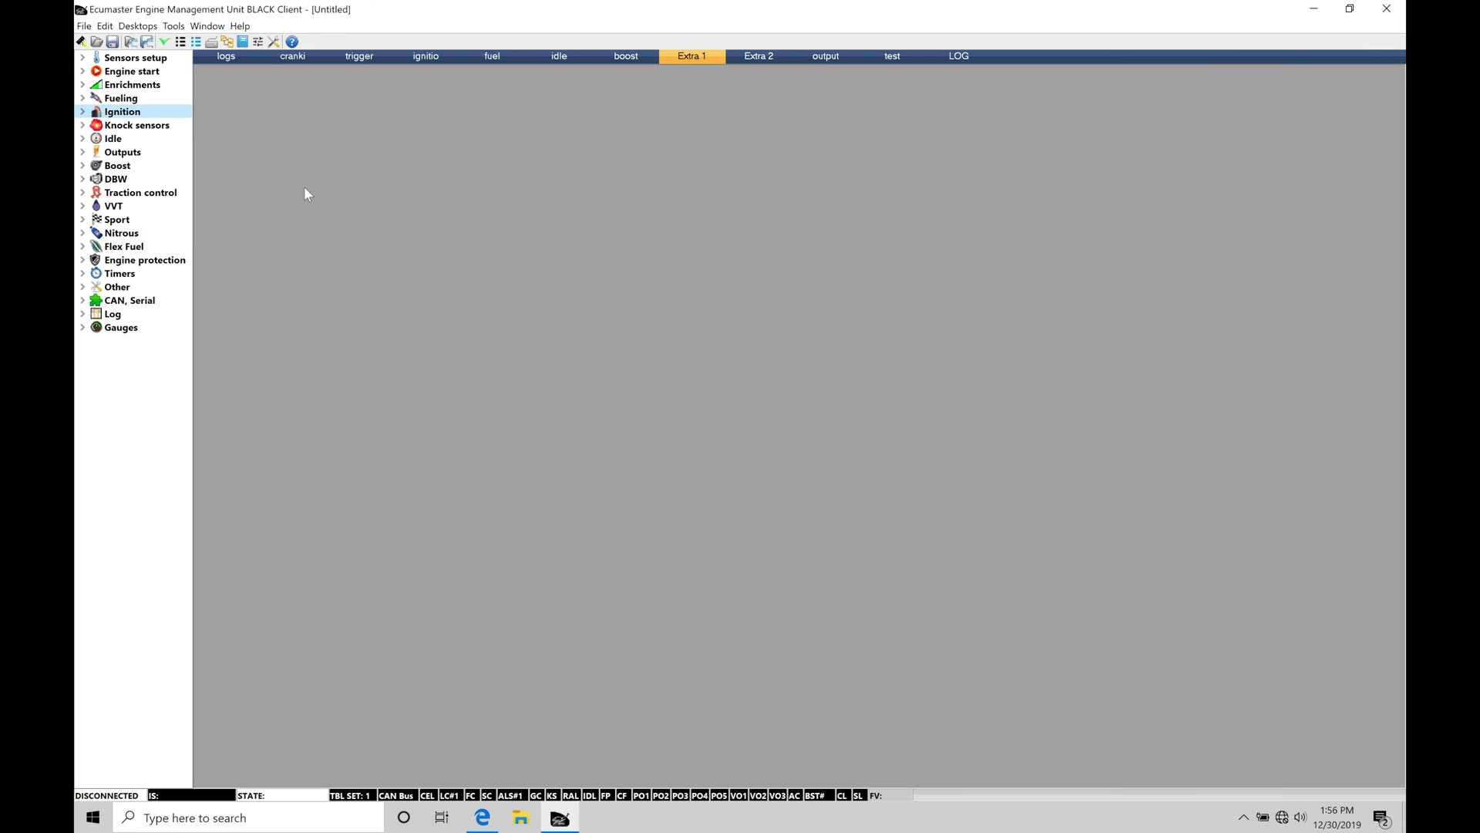
{"action": "left_click", "coordinate": [223, 57]}
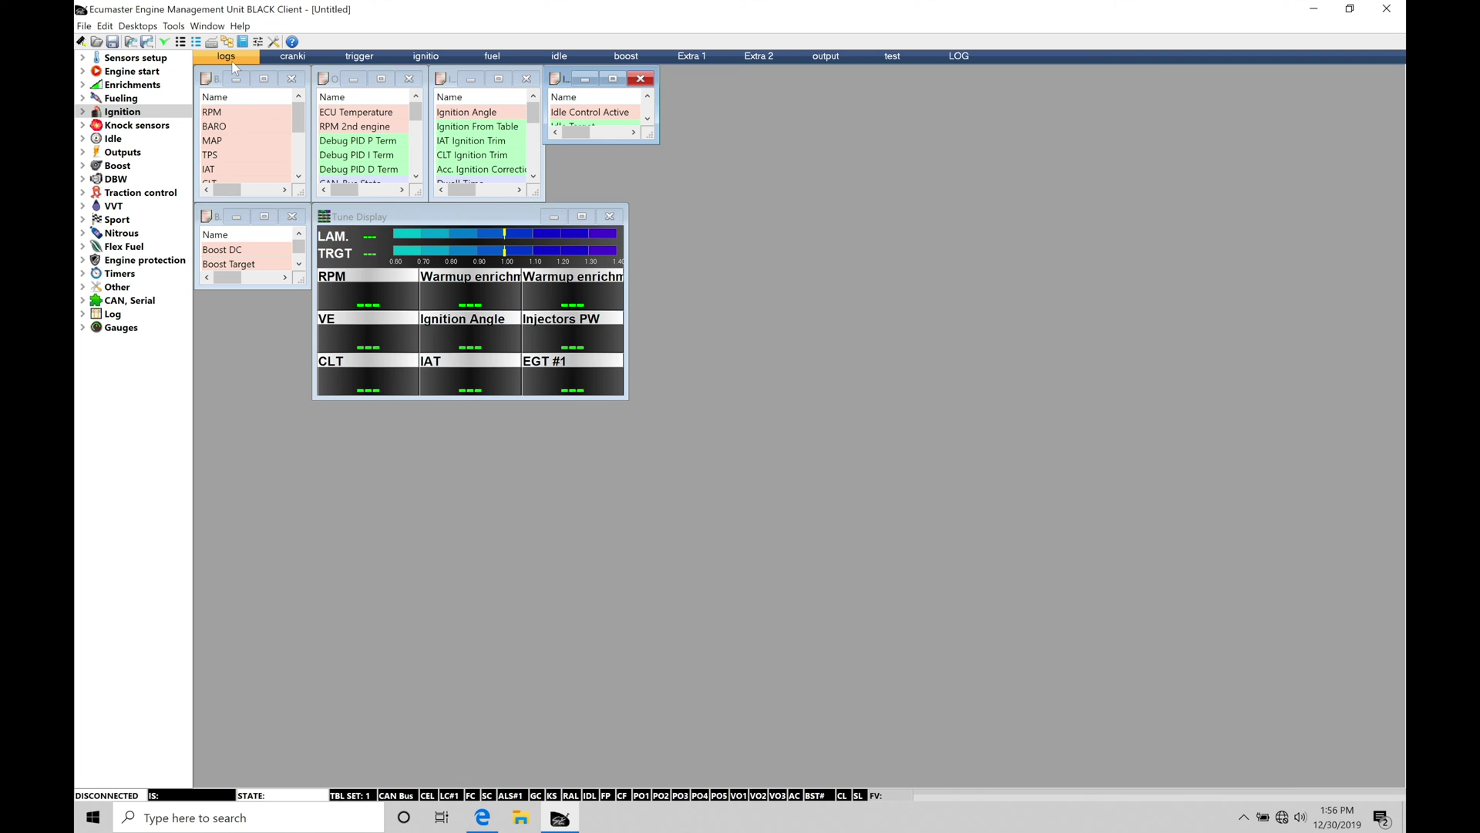
{"action": "left_click", "coordinate": [298, 59]}
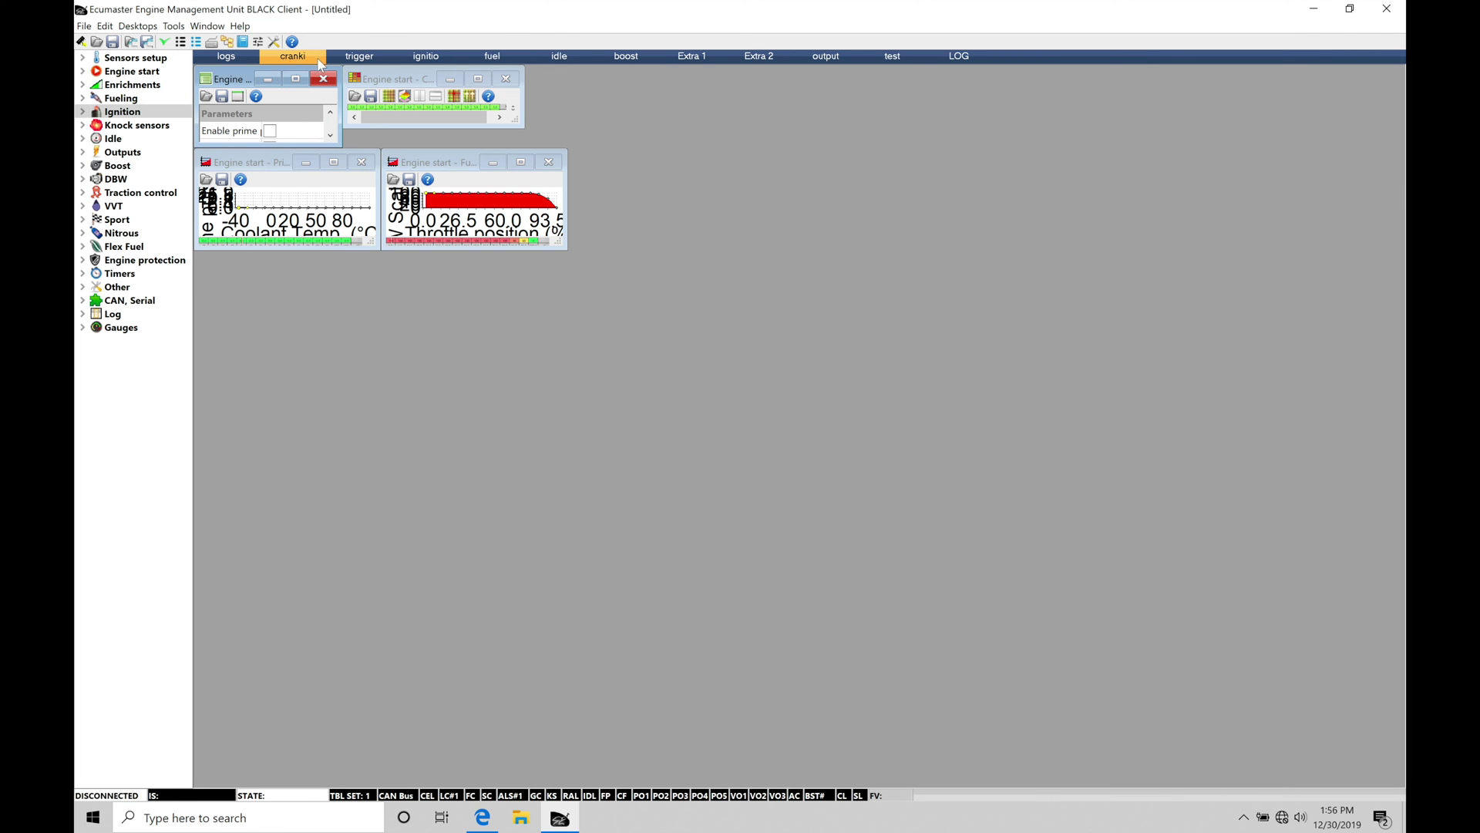
{"action": "left_click", "coordinate": [223, 55]}
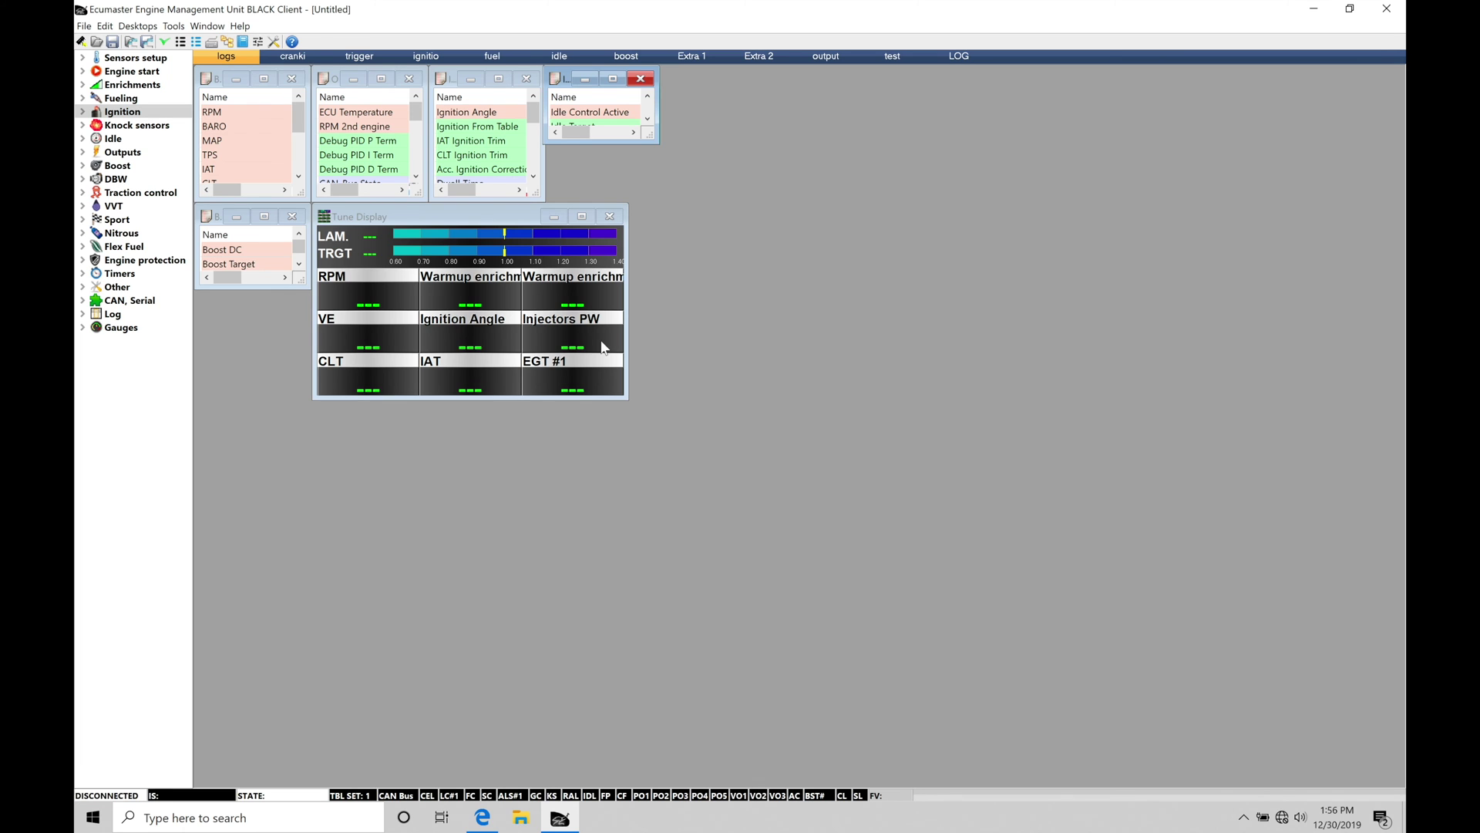
{"action": "right_click", "coordinate": [240, 57]}
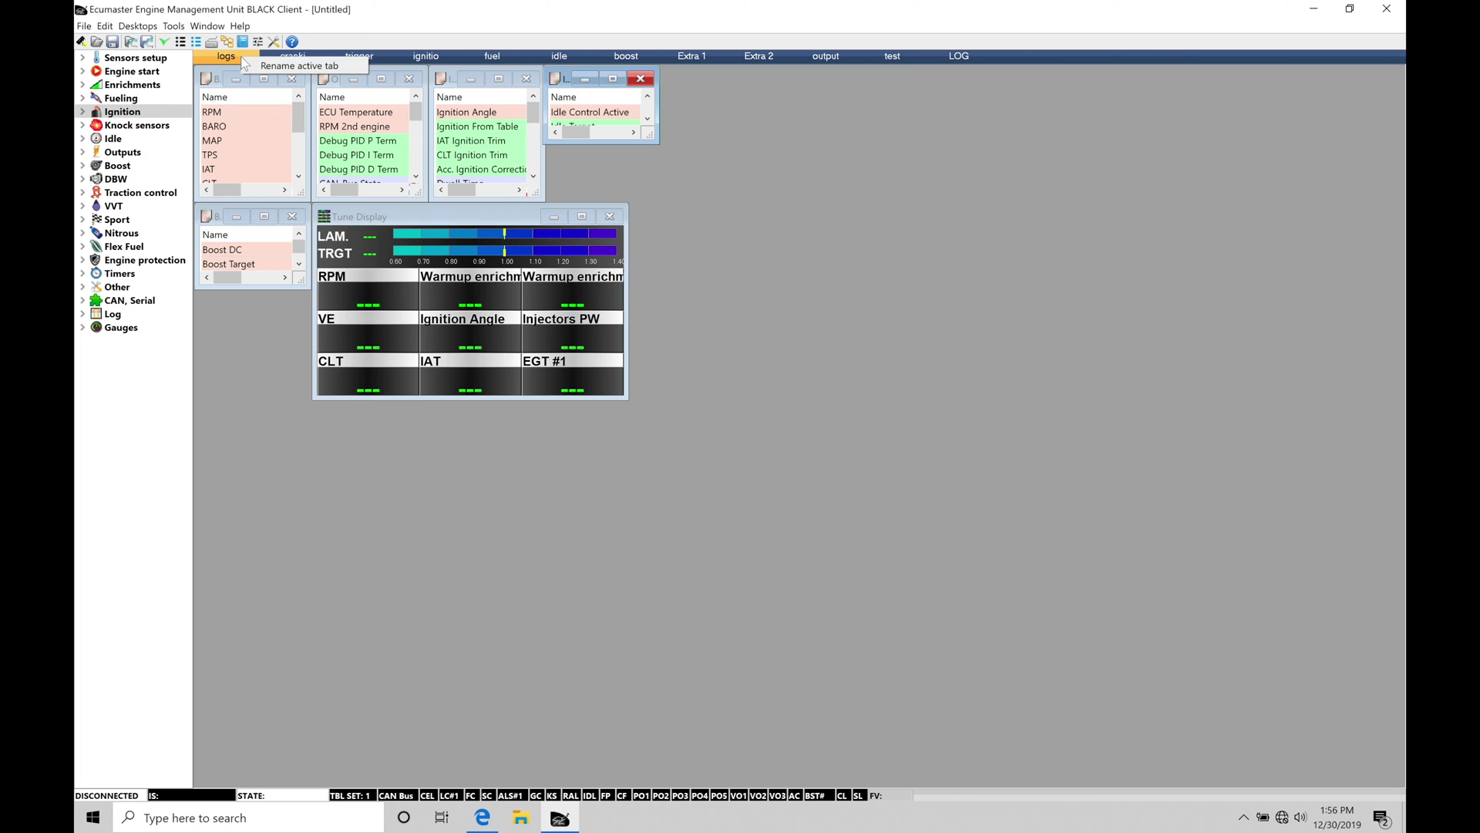
Rename the logs tab to 'Starting' via Rename active tab.
{"action": "left_click", "coordinate": [262, 67]}
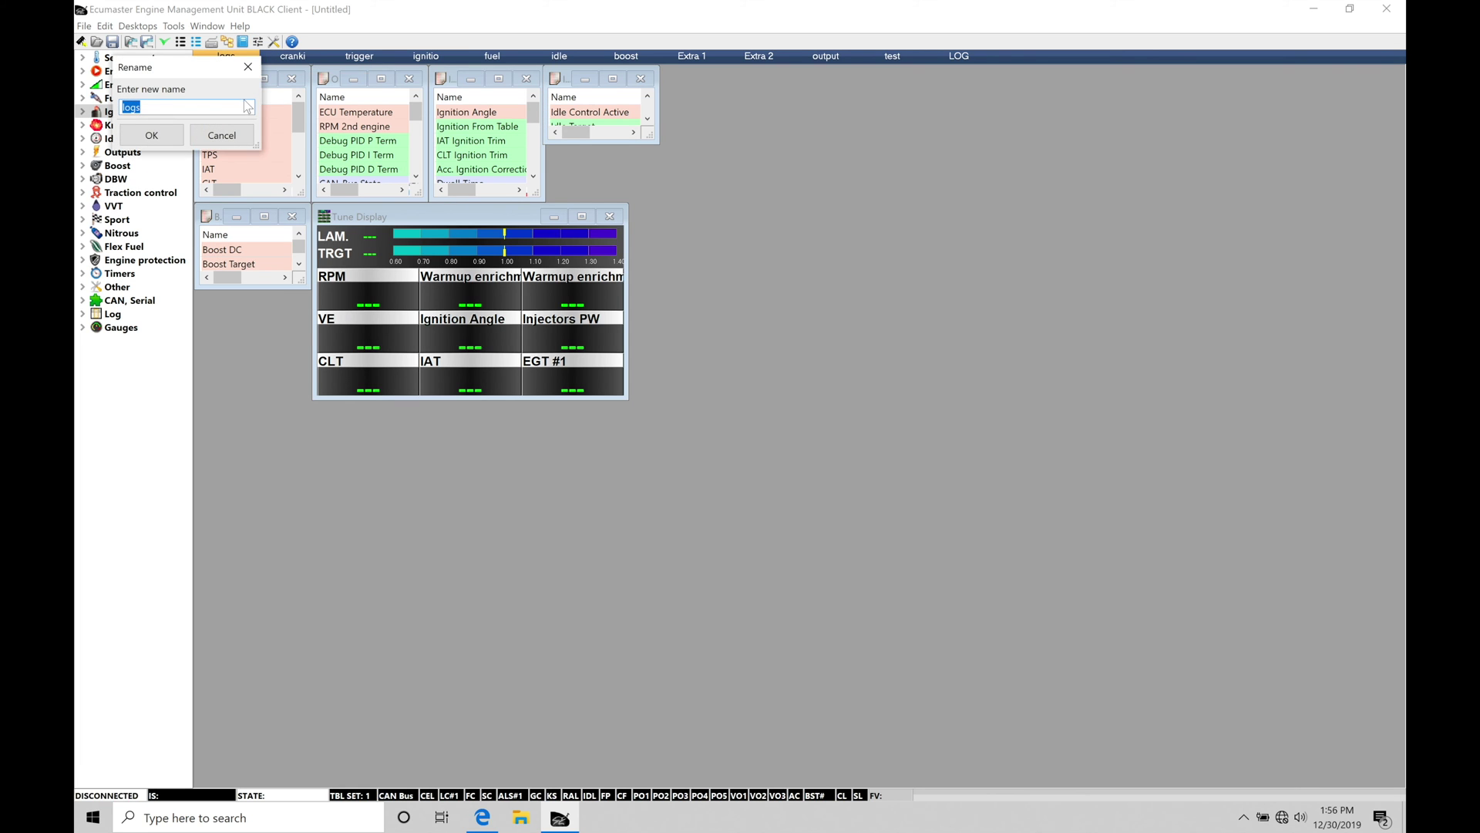
{"action": "left_click_drag", "start_coordinate": [196, 65], "coordinate": [348, 78]}
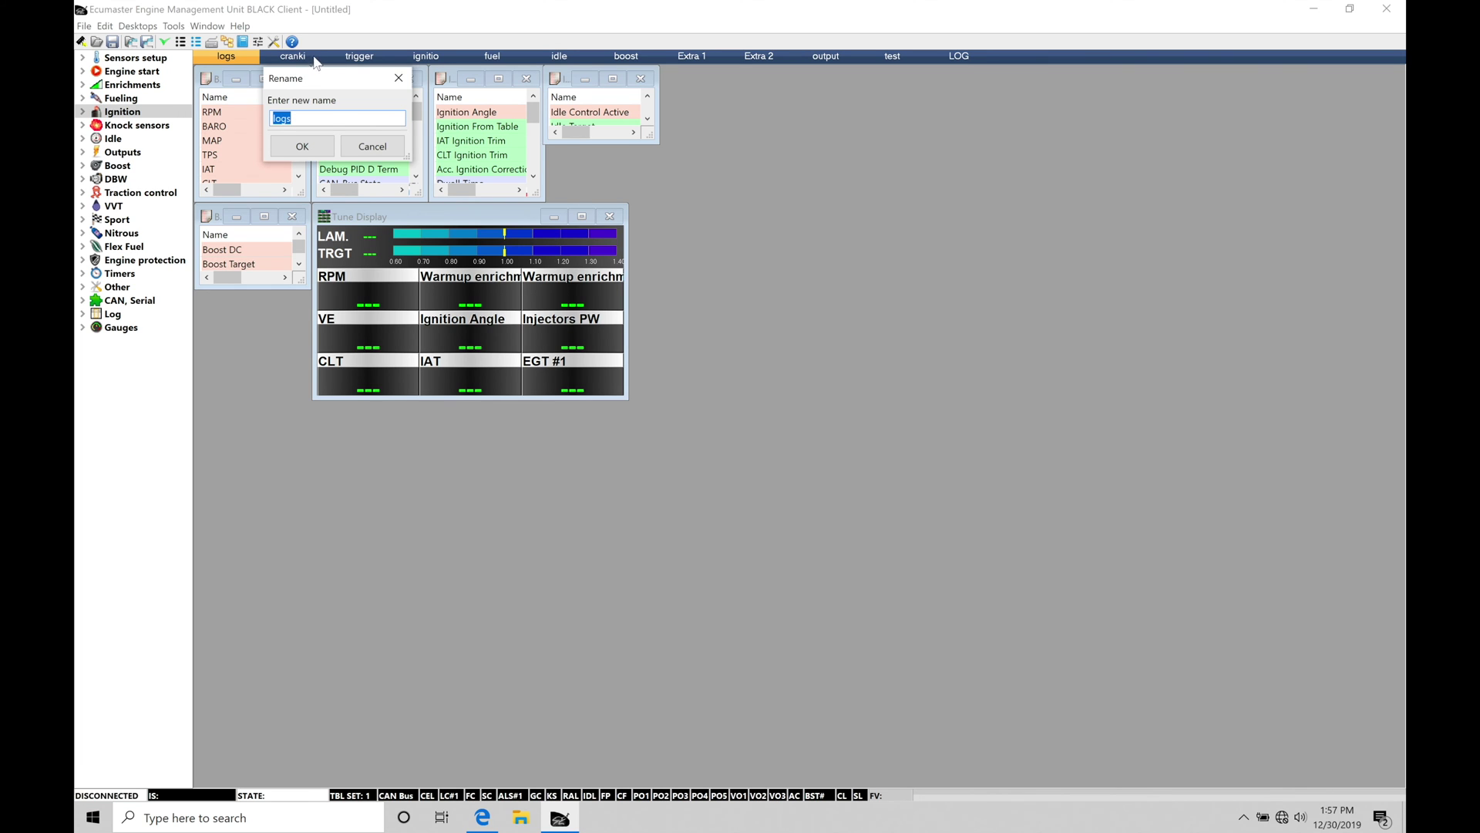
{"action": "key", "text": "BackSpace"}
{"action": "type", "text": "Starting"}
{"action": "key", "text": "Return"}
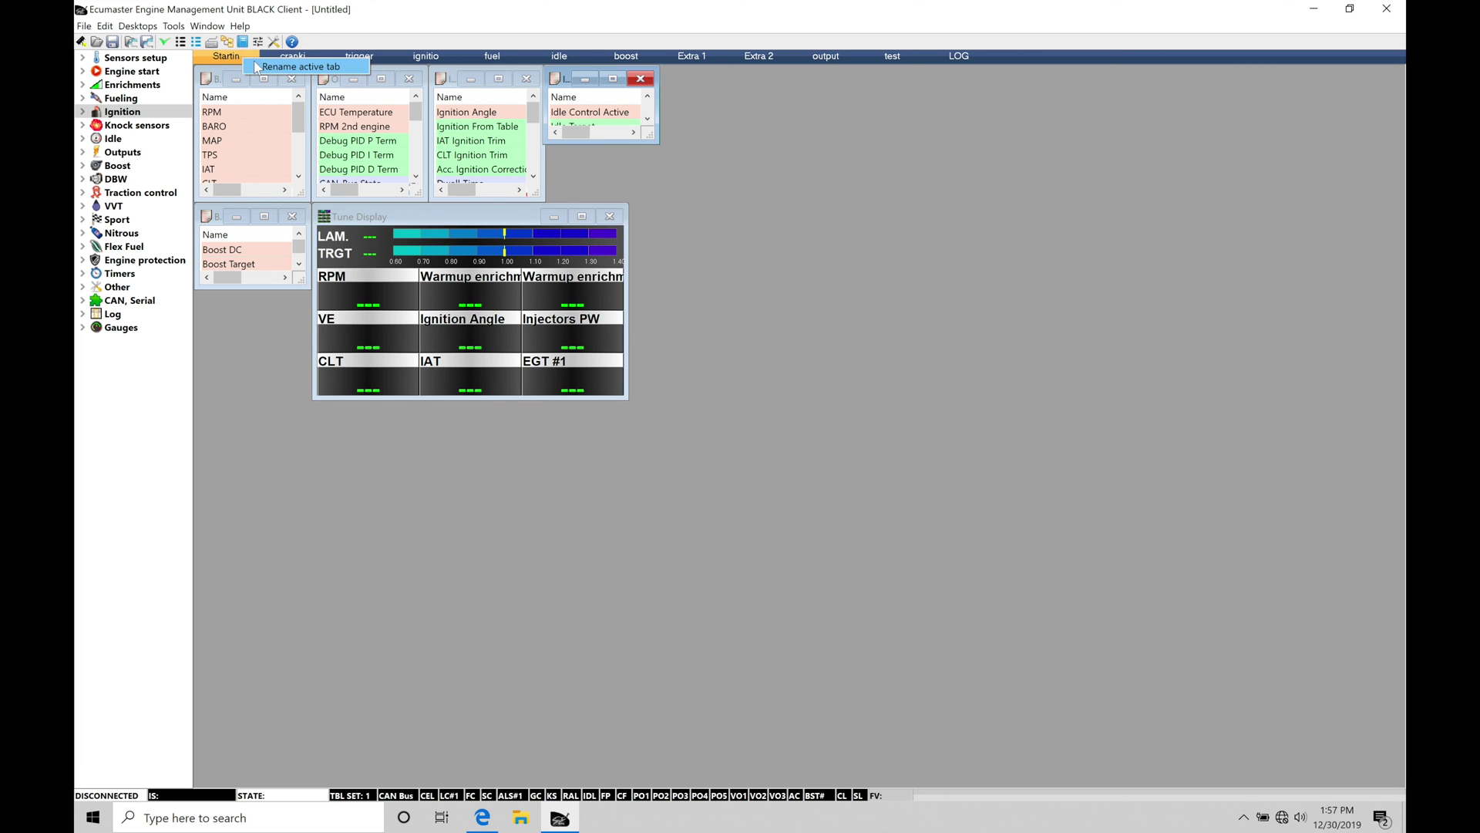
Correct the tab name to 'Start' and close the Tune Display window.
{"action": "double_click", "coordinate": [255, 62]}
{"action": "key", "text": "End"}
{"action": "key", "text": "BackSpace"}
{"action": "key", "text": "BackSpace"}
{"action": "key", "text": "BackSpace"}
{"action": "key", "text": "BackSpace"}
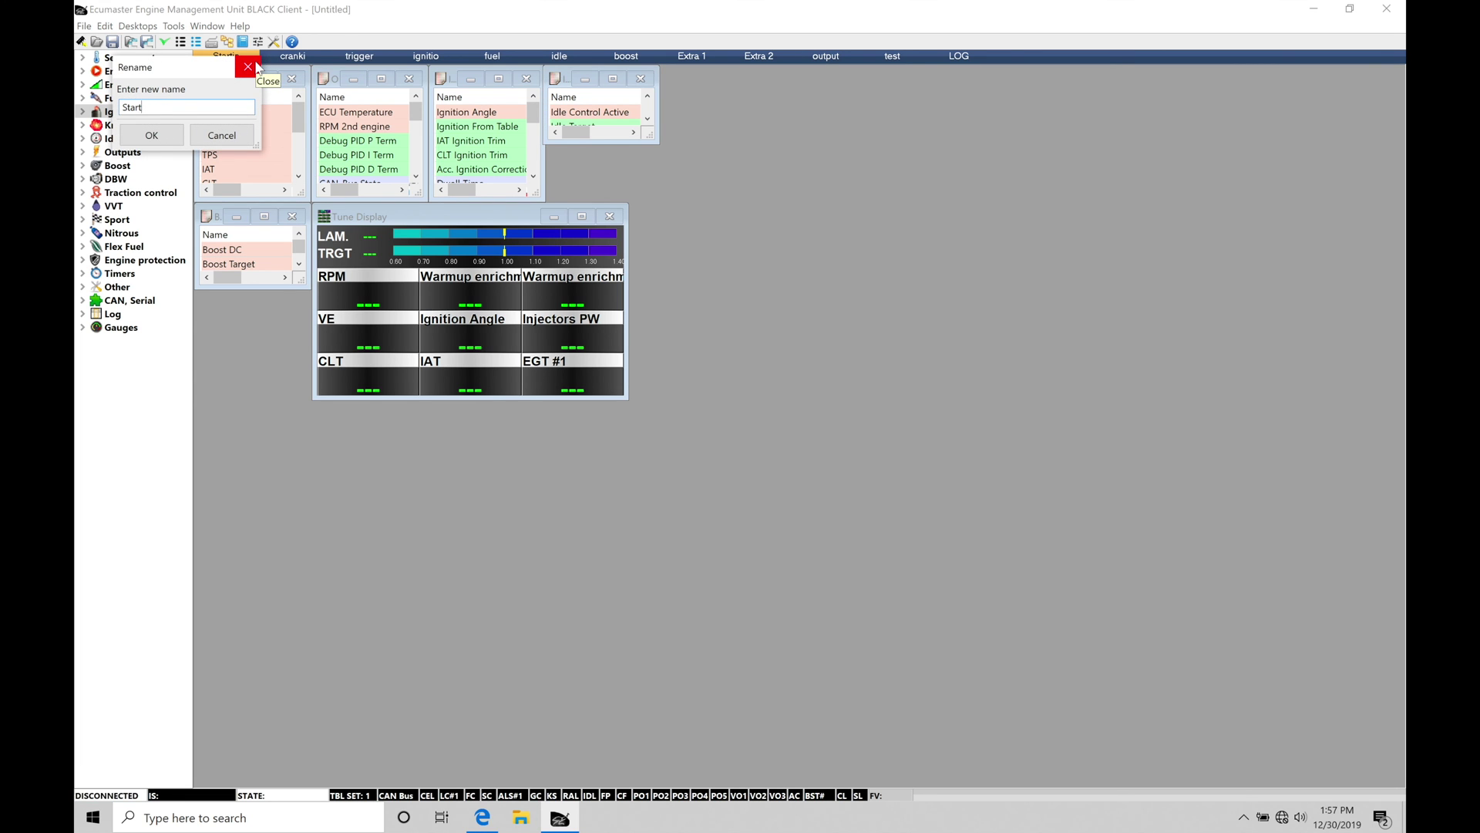
{"action": "type", "text": "t"}
{"action": "key", "text": "Return"}
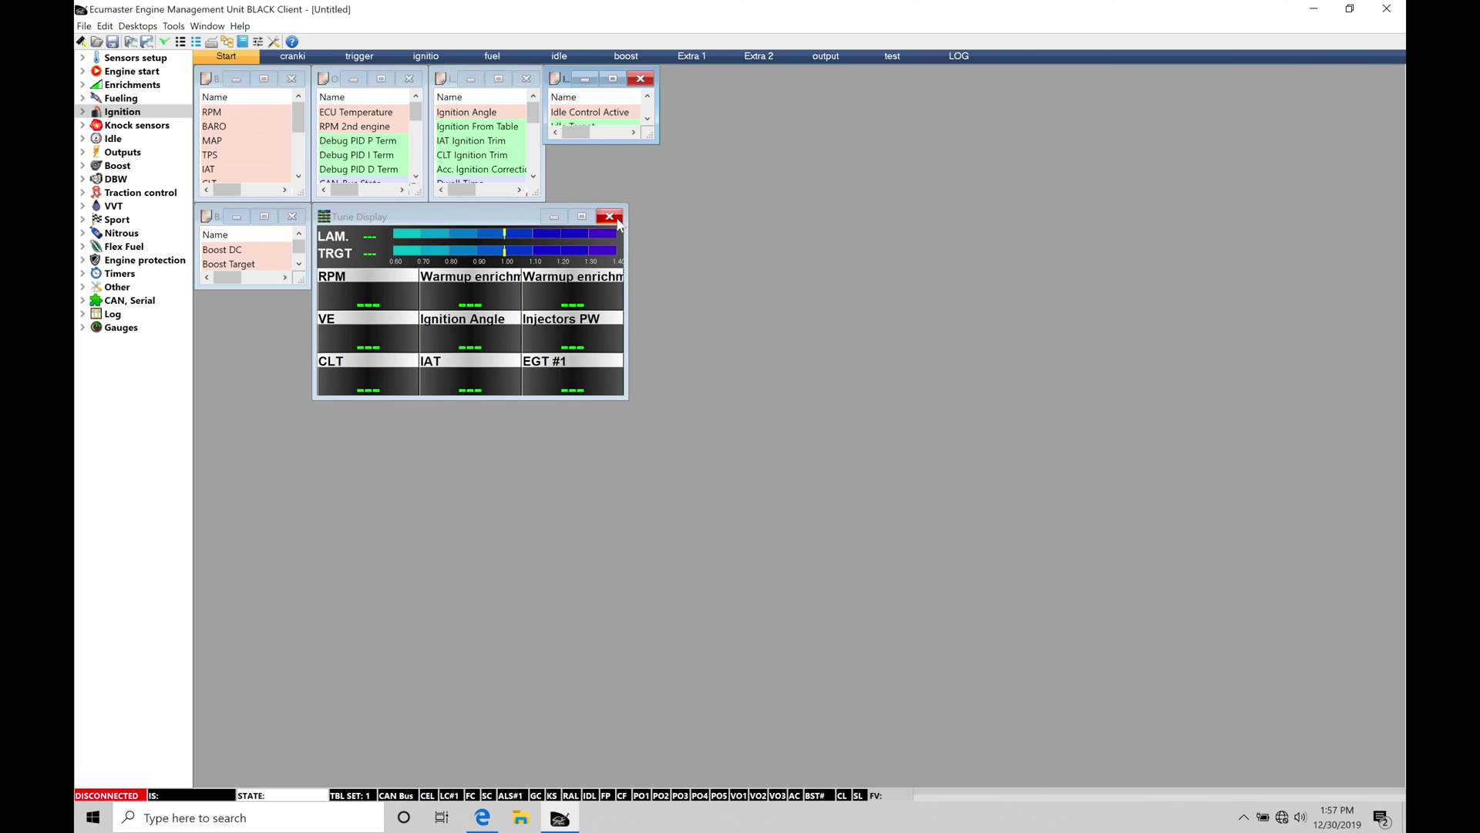
{"action": "left_click", "coordinate": [609, 217]}
Close the Idle, ignition, ECU Temperature, RPM and Boost log windows.
{"action": "left_click", "coordinate": [640, 79]}
{"action": "left_click", "coordinate": [527, 79]}
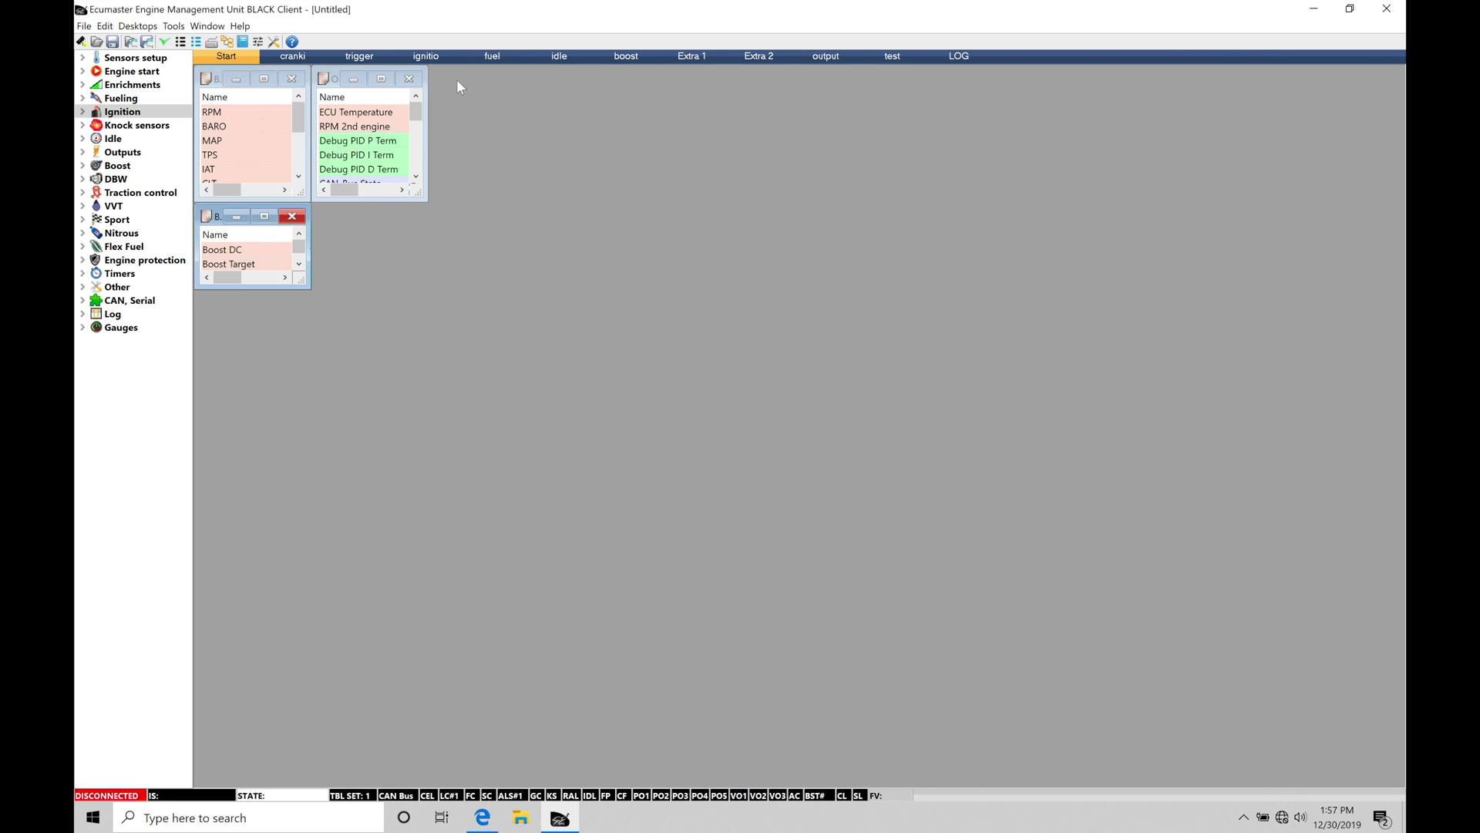
{"action": "left_click", "coordinate": [409, 79]}
{"action": "left_click", "coordinate": [292, 79]}
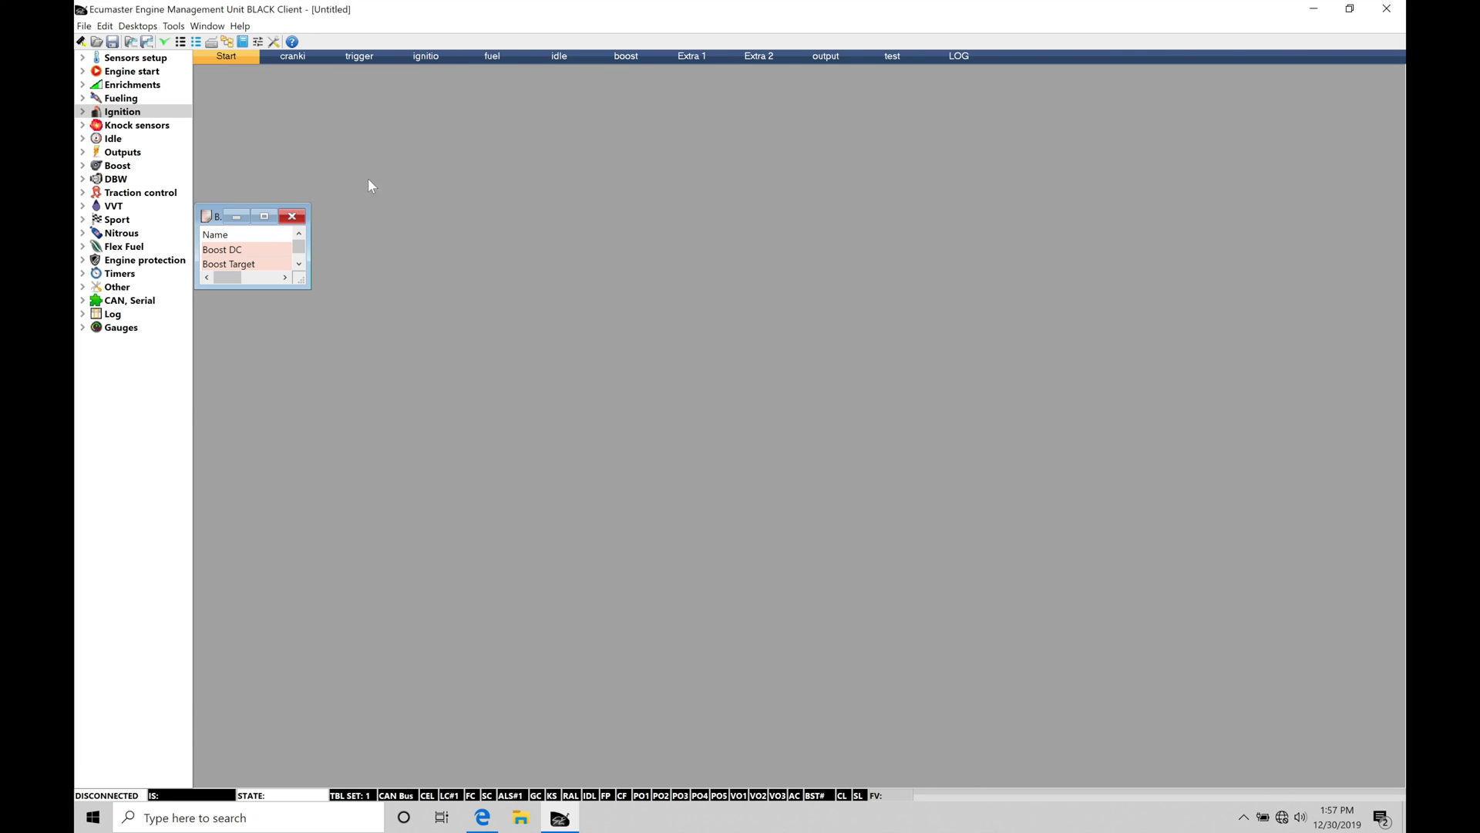
{"action": "left_click", "coordinate": [292, 216]}
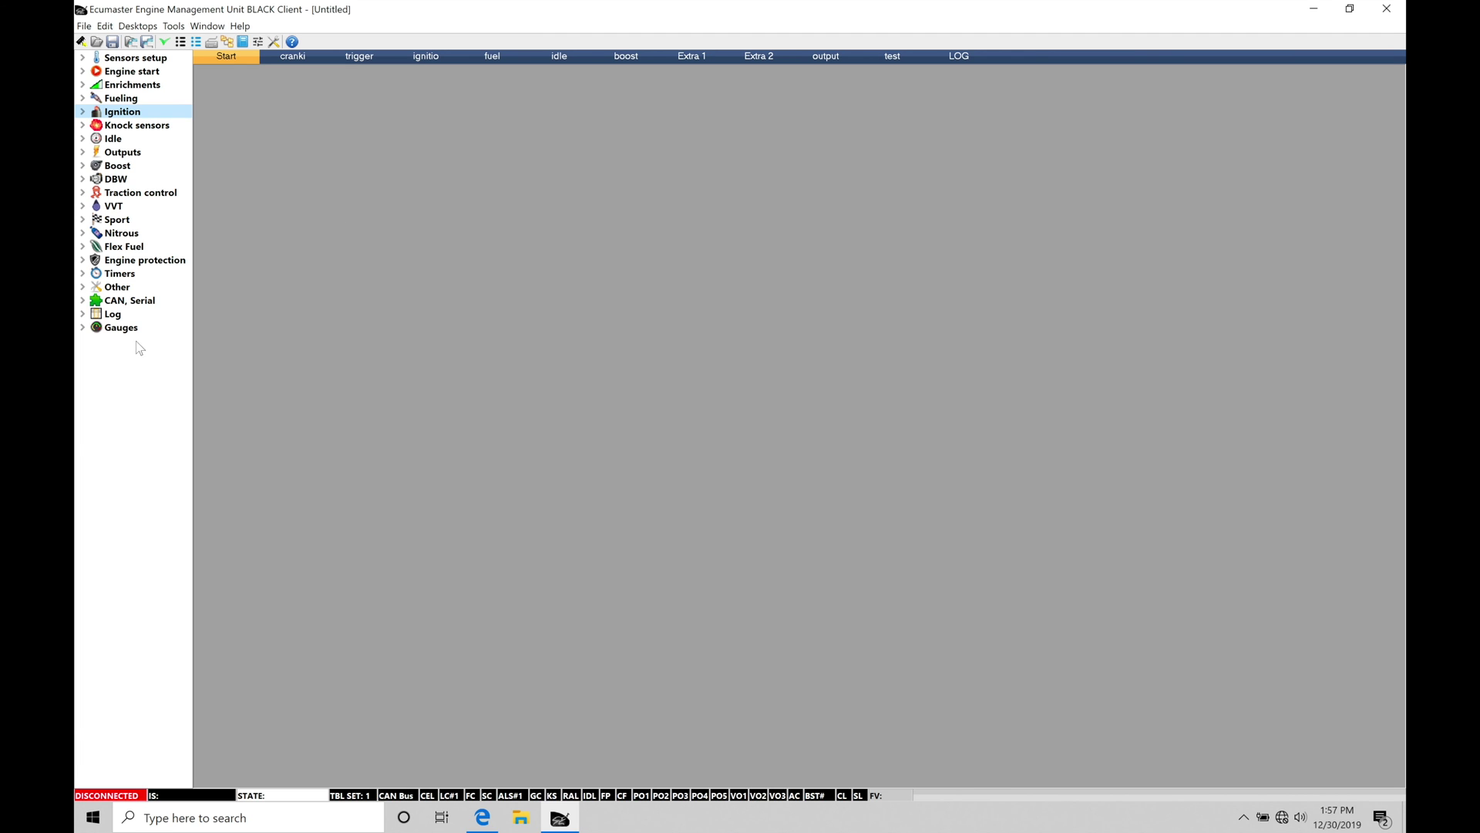
Expand the Log branch to show views from ALS through Autotune.
{"action": "left_click", "coordinate": [83, 314]}
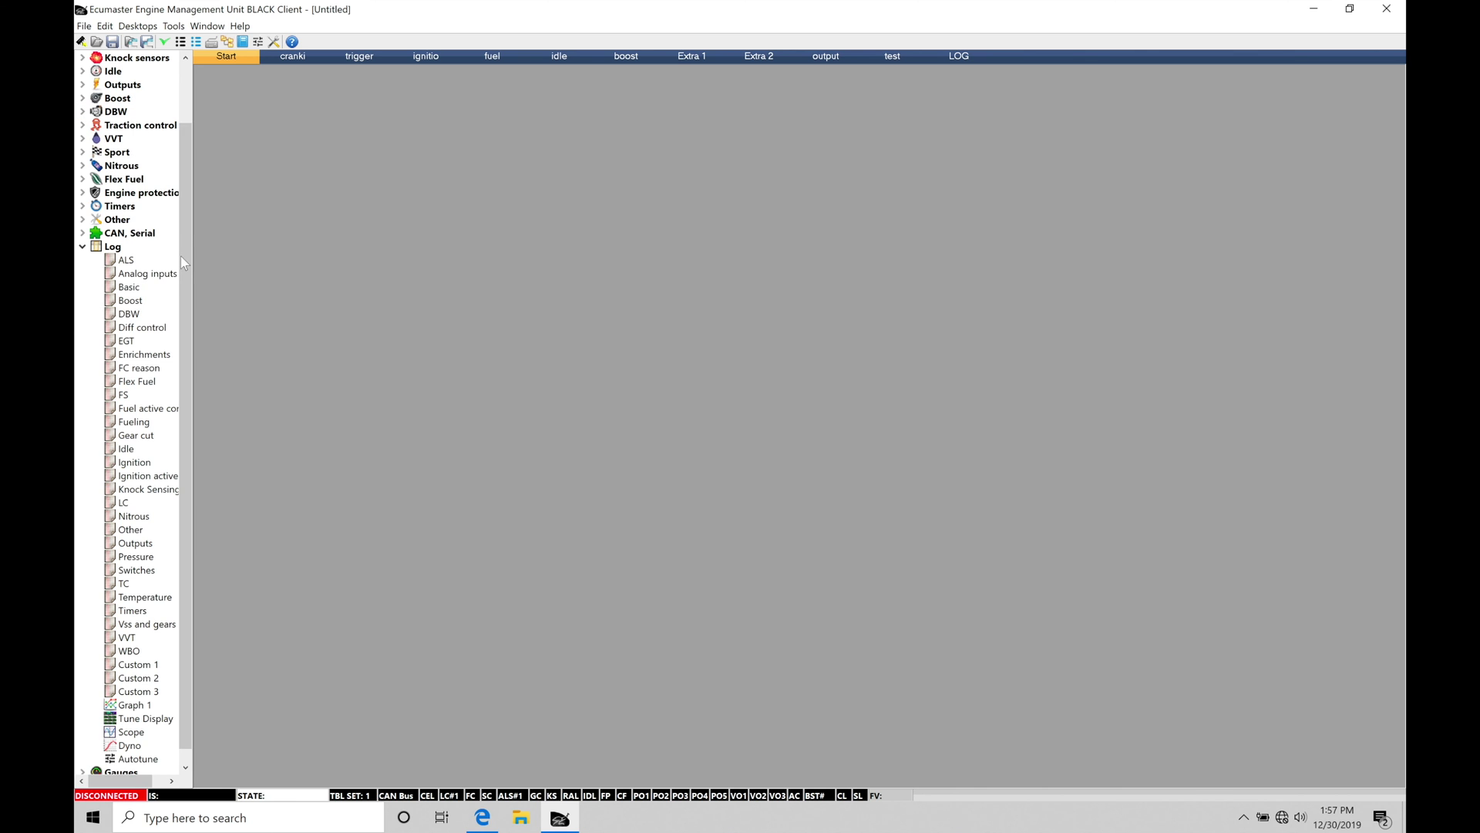